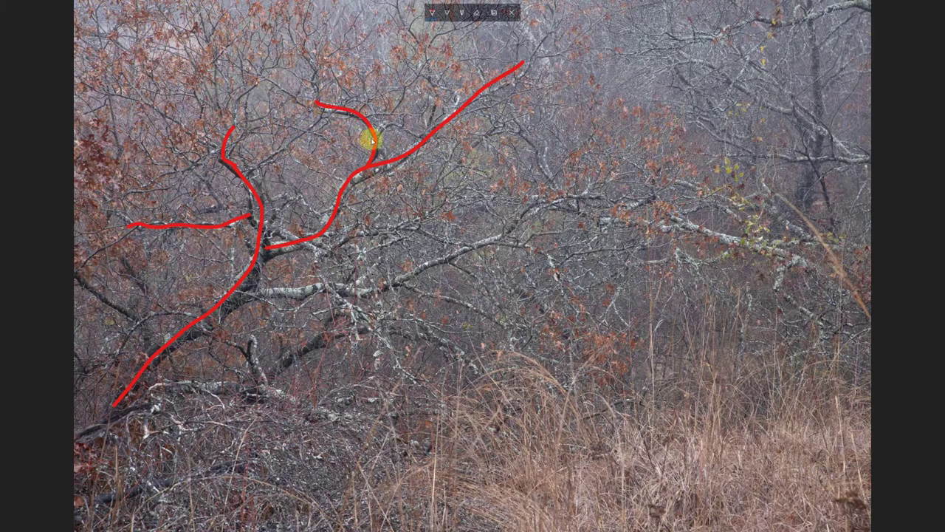
# Step: Trace another of the tree's branches with a red ink stroke
pyautogui.moveTo(384, 121); pyautogui.dragTo(427, 110)
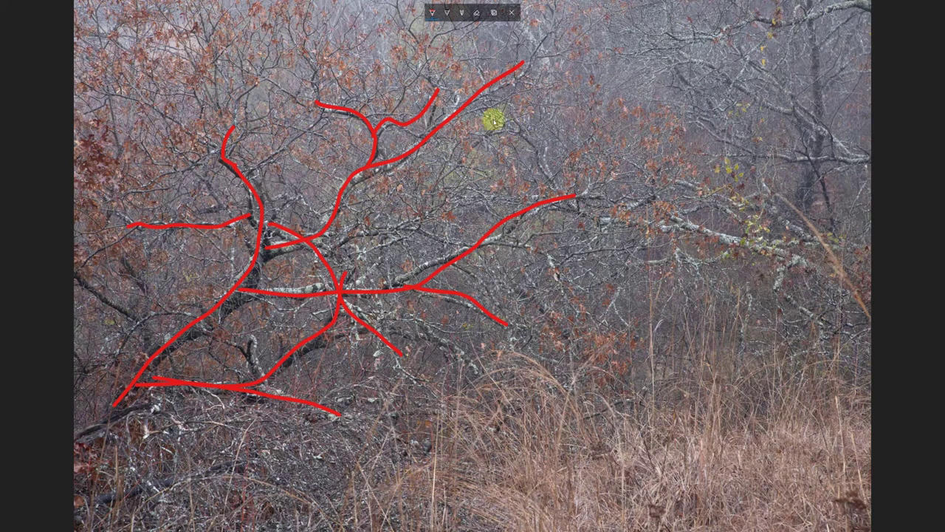
# Step: Erase all ink three times, clearing the branch tracing, leaf circles and upper-branch loop
pyautogui.click(478, 13)
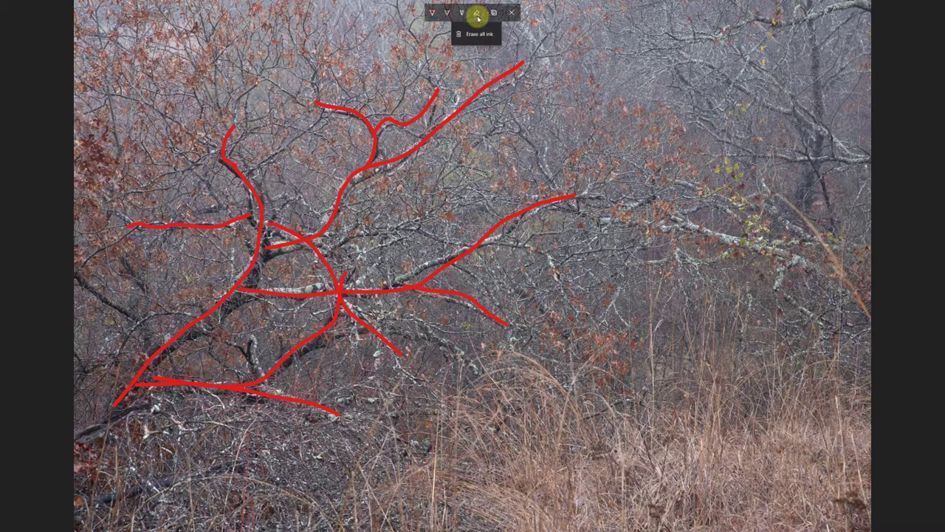
pyautogui.click(475, 33)
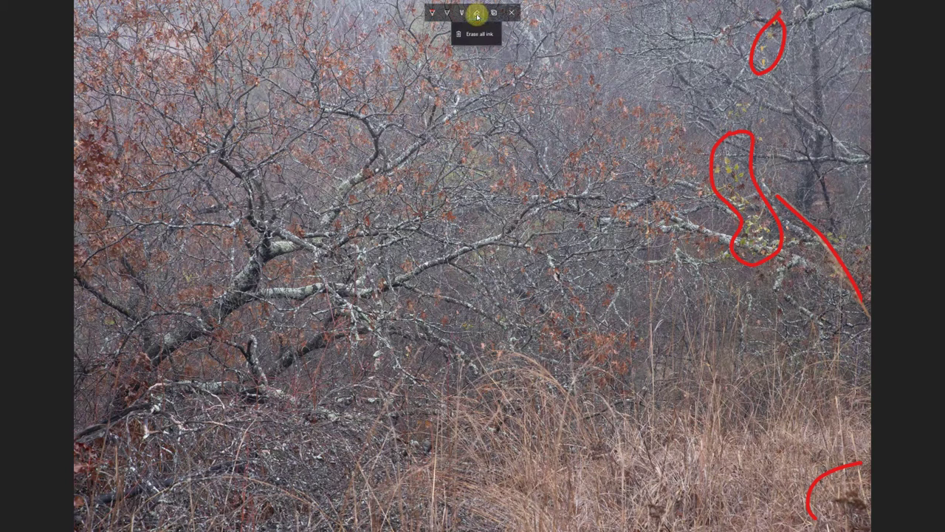
pyautogui.click(476, 13)
pyautogui.click(475, 32)
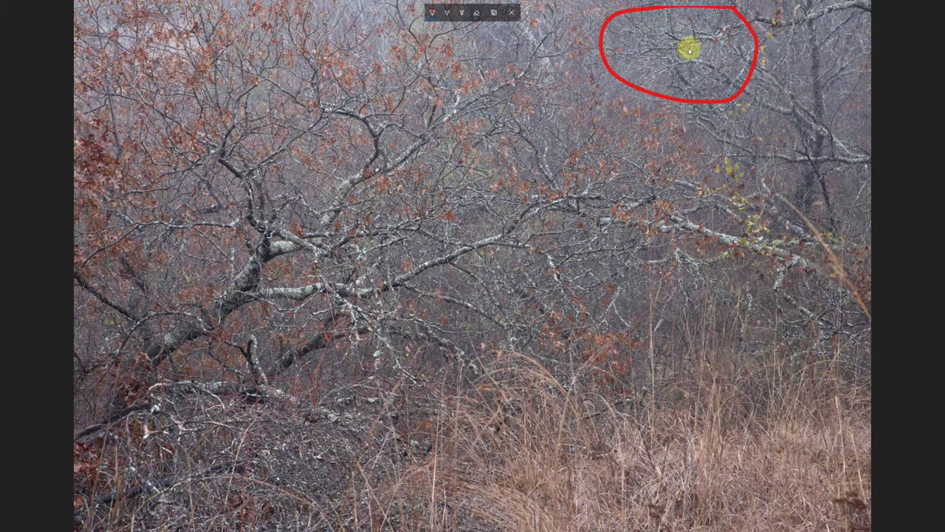
pyautogui.click(478, 13)
pyautogui.click(477, 31)
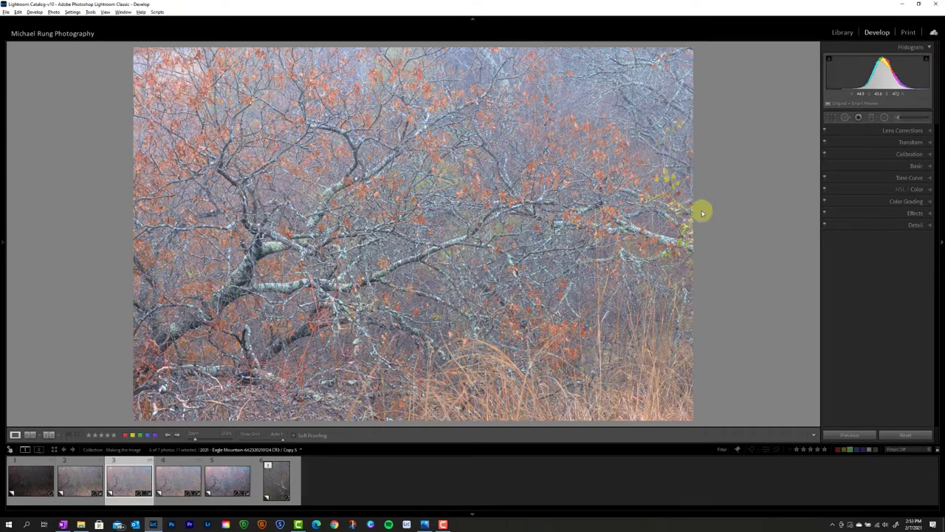
# Step: Expand the Basic panel to review exposure, whites, clarity and dehaze
pyautogui.click(878, 167)
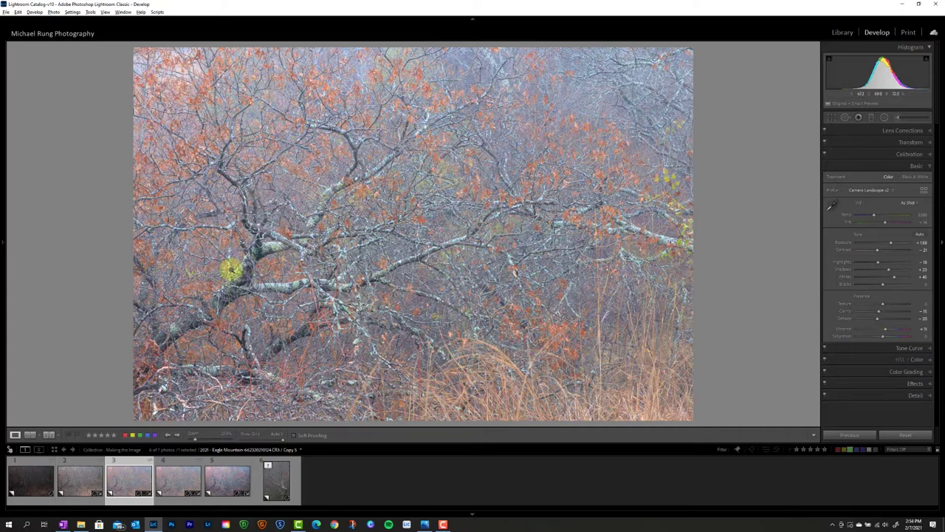
# Step: Switch to version 4 of the photo, briefly check Spot Removal, and expand Tone Curve
pyautogui.click(173, 481)
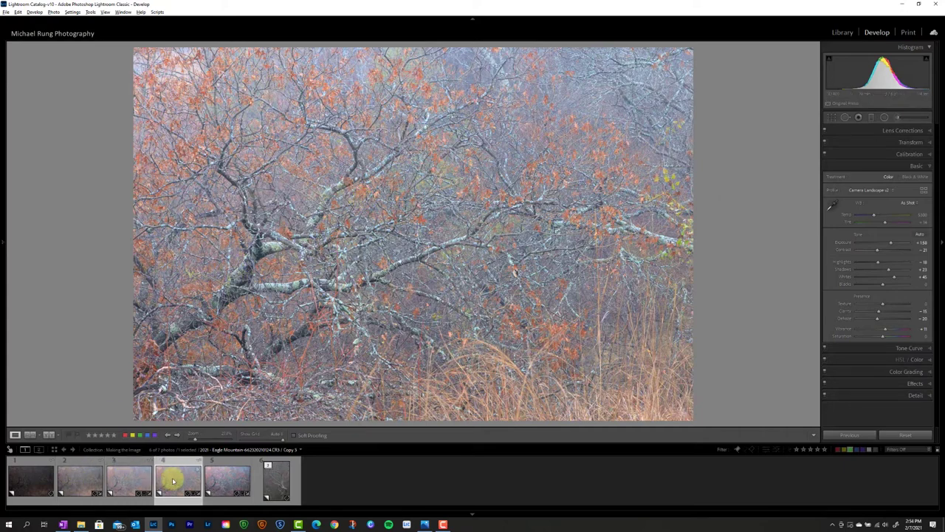
pyautogui.click(872, 168)
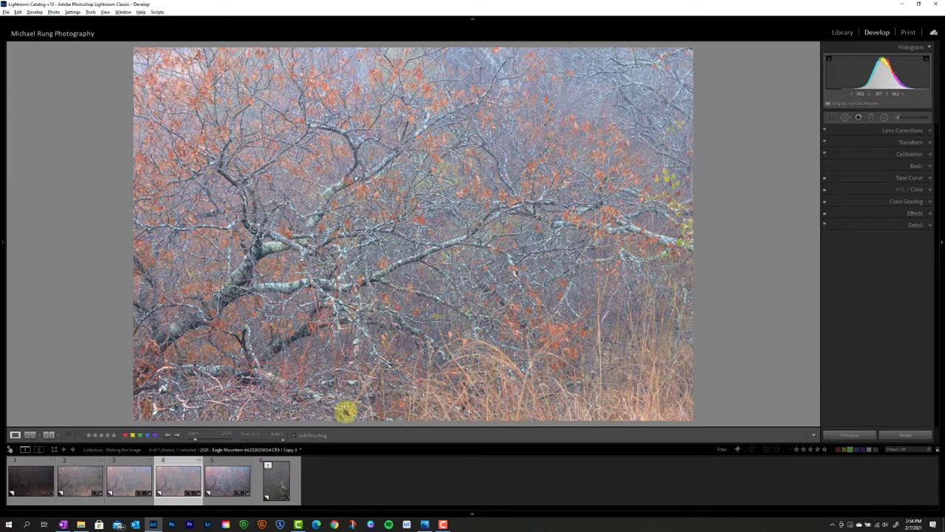
pyautogui.click(846, 117)
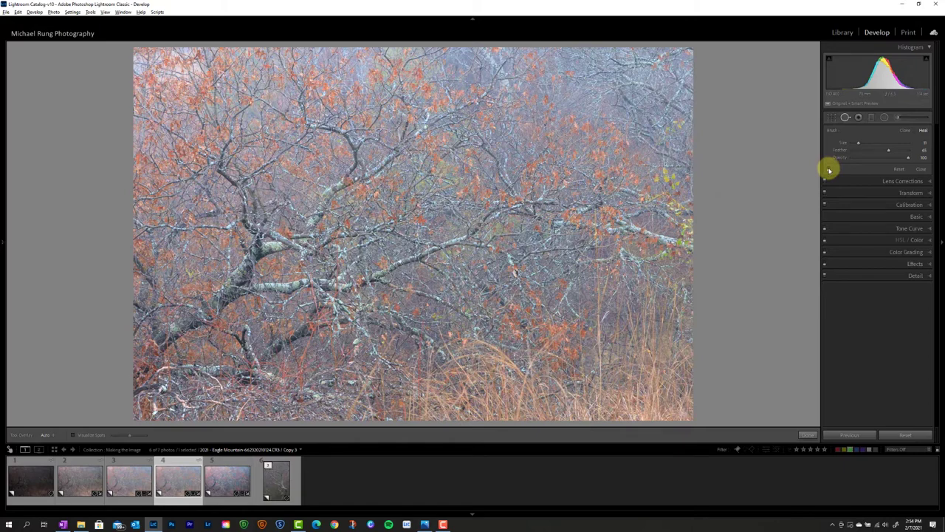
pyautogui.click(845, 118)
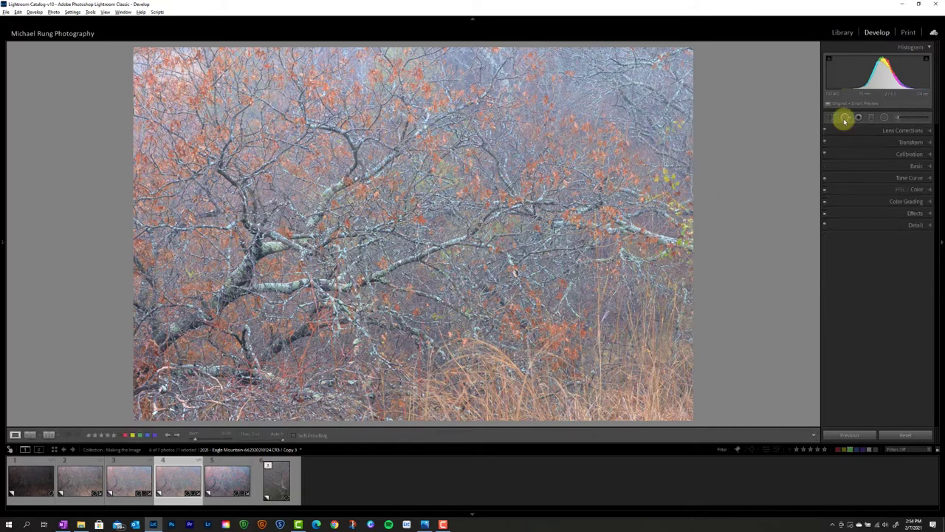
pyautogui.click(882, 179)
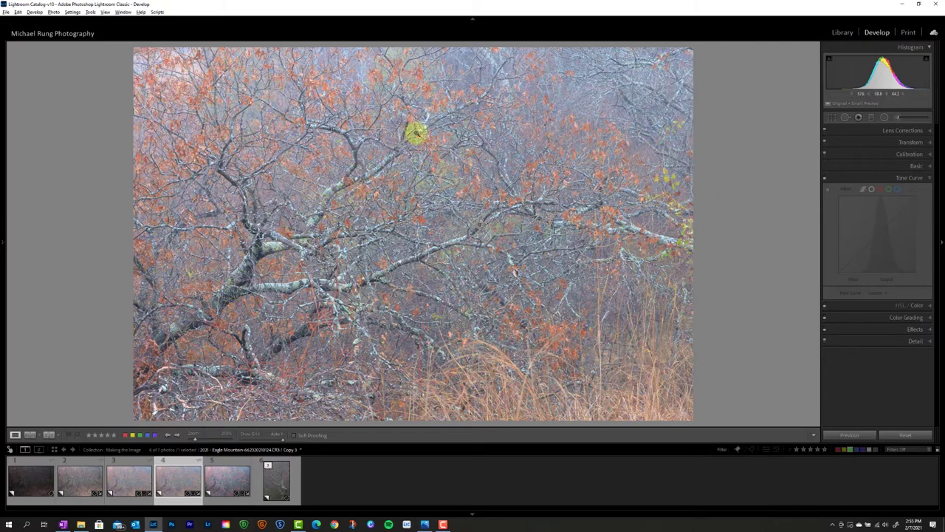
# Step: Enable the S-shaped tone curve, toggling it off and on for a before/after comparison
pyautogui.click(825, 178)
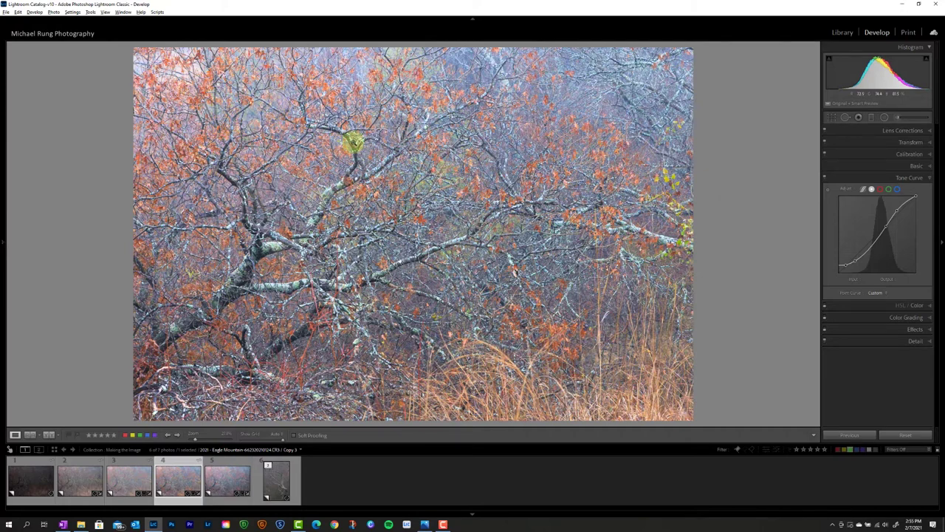
pyautogui.click(825, 178)
pyautogui.click(826, 178)
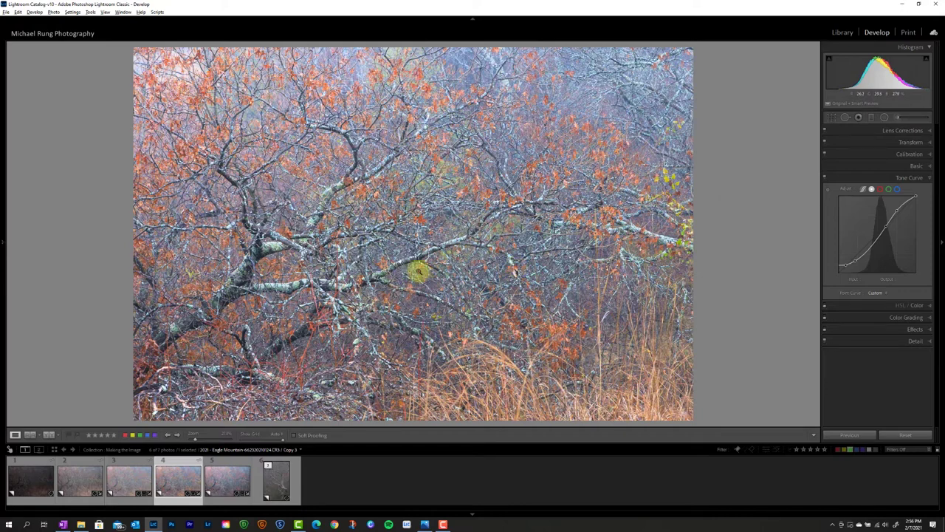
pyautogui.click(825, 179)
pyautogui.click(825, 179)
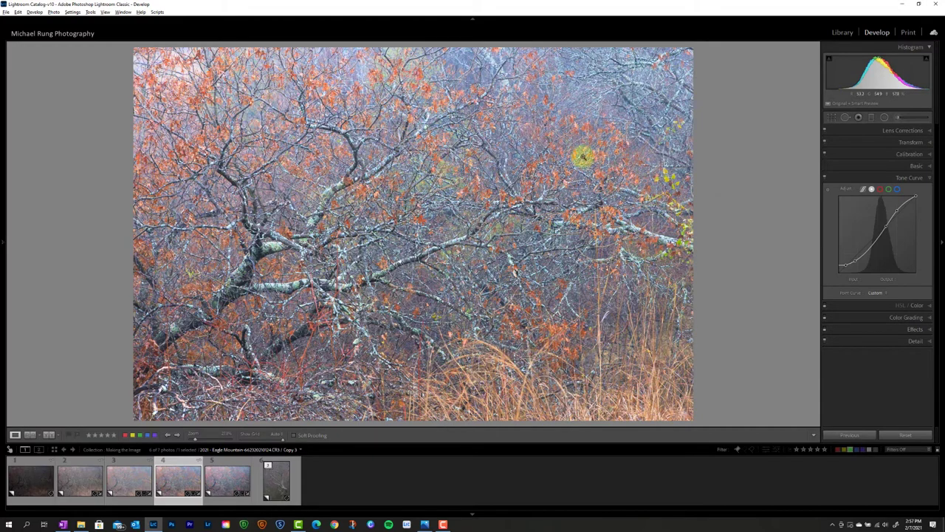
# Step: Enable HSL/Color, boosting orange and green saturation and reducing blue saturation
pyautogui.click(890, 179)
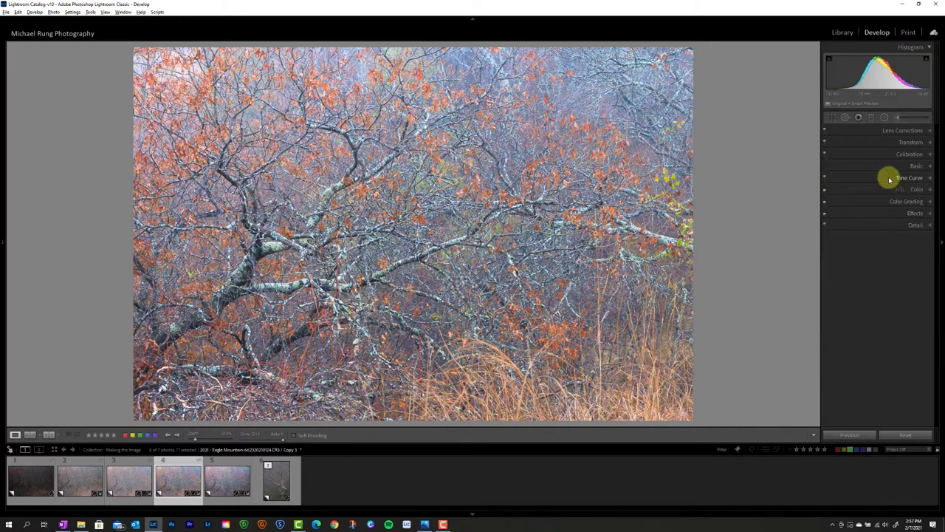
pyautogui.click(864, 191)
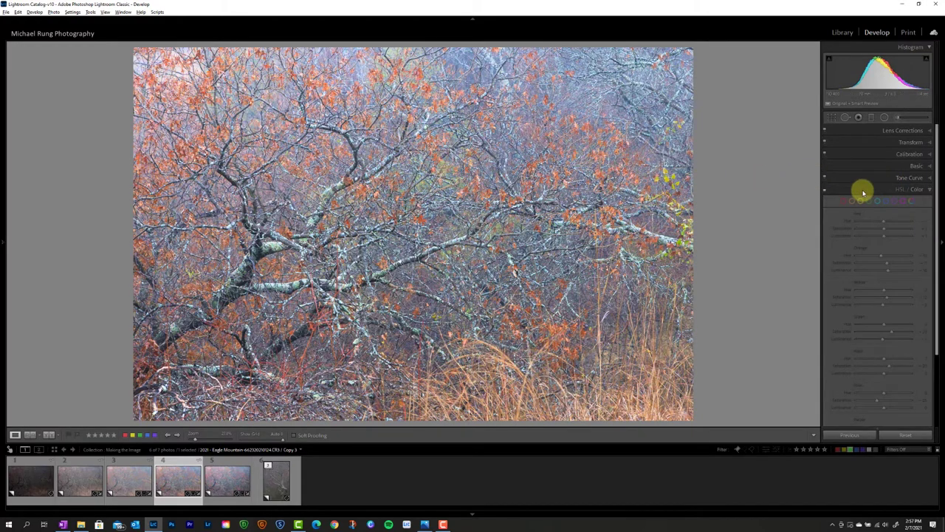
pyautogui.click(825, 190)
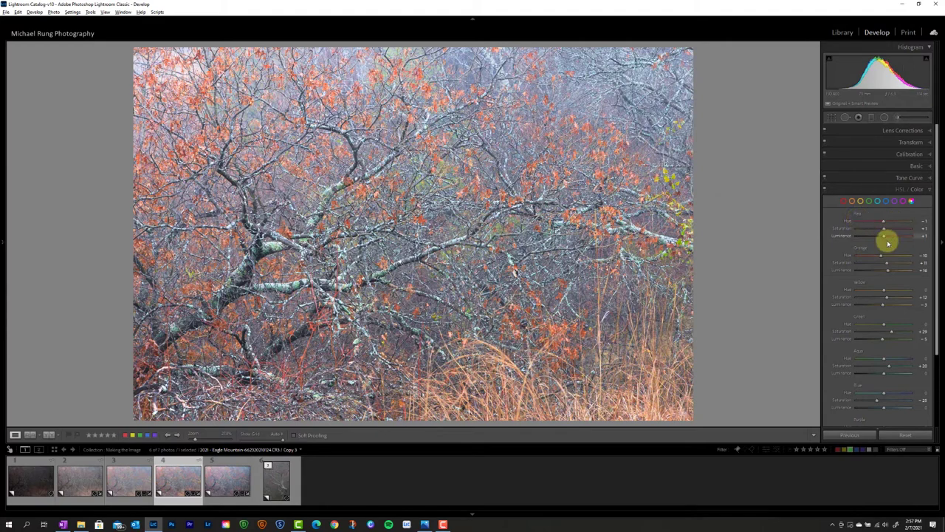
pyautogui.scroll(-1, 896, 247)
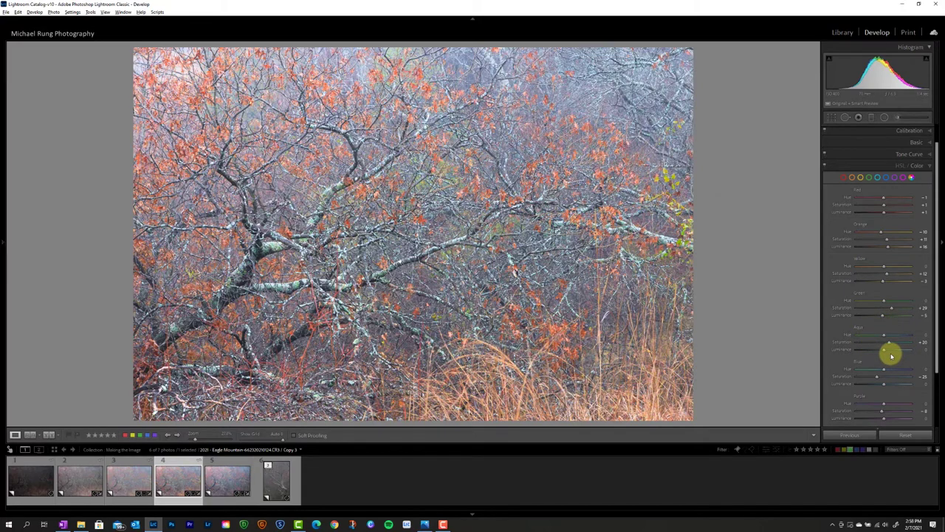
pyautogui.scroll(-3, 892, 357)
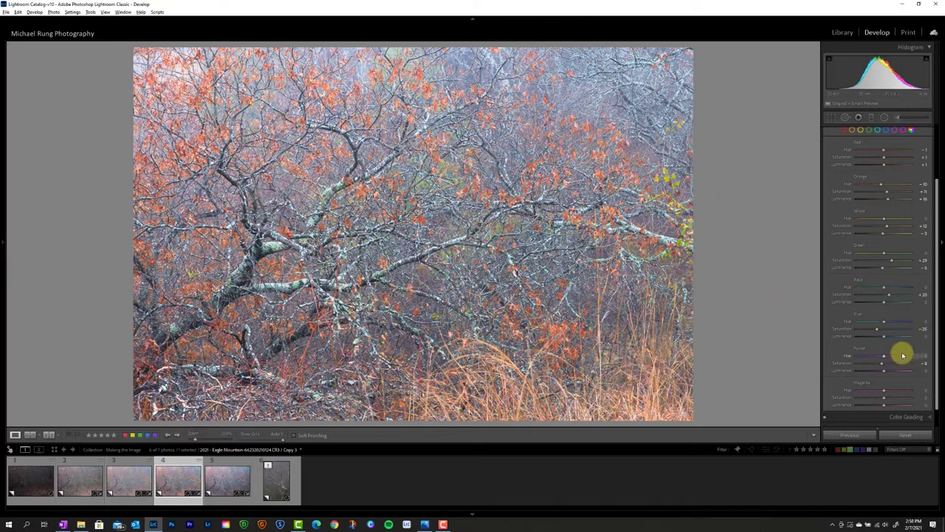
pyautogui.scroll(1, 888, 222)
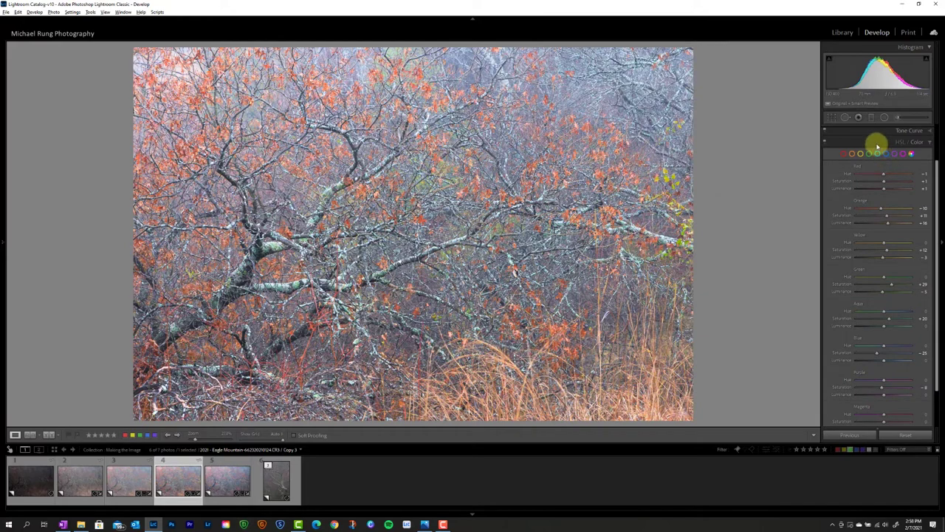
# Step: Expand Color Grading and toggle it off and on twice to compare
pyautogui.click(876, 143)
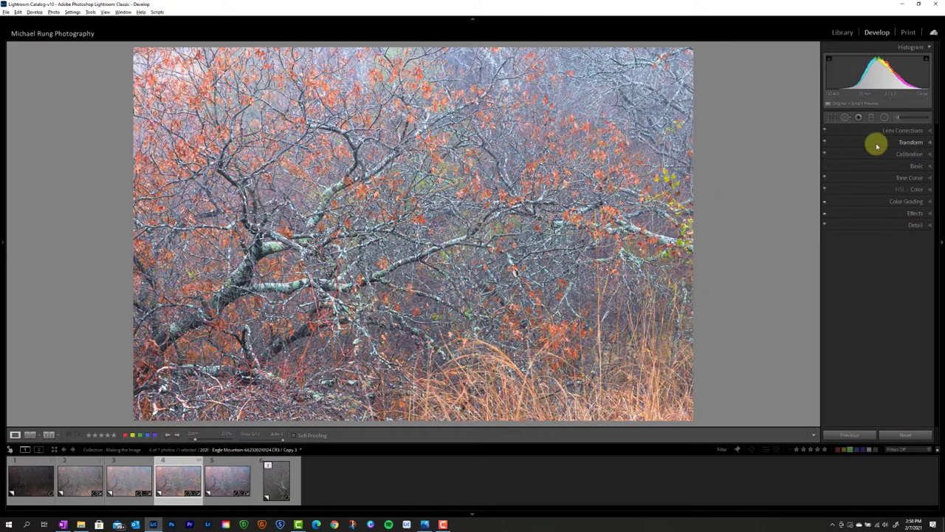
pyautogui.click(878, 201)
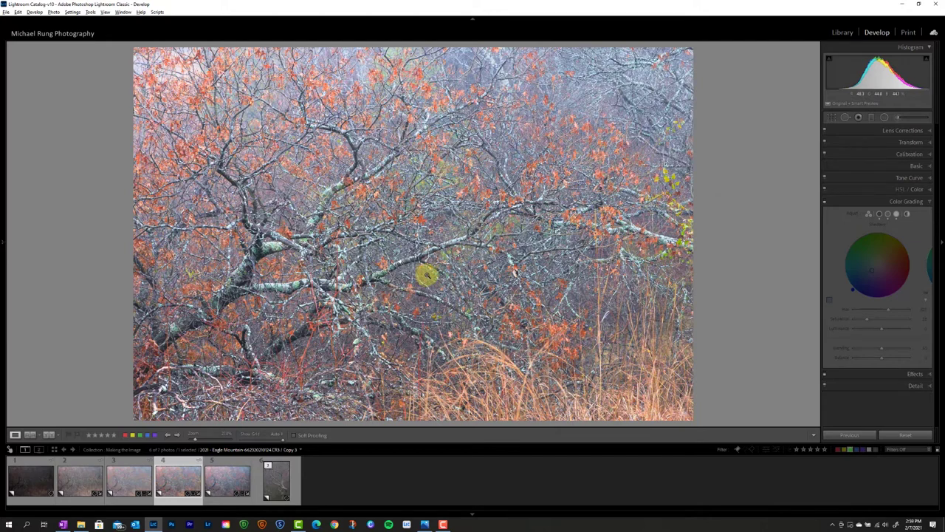
pyautogui.click(825, 201)
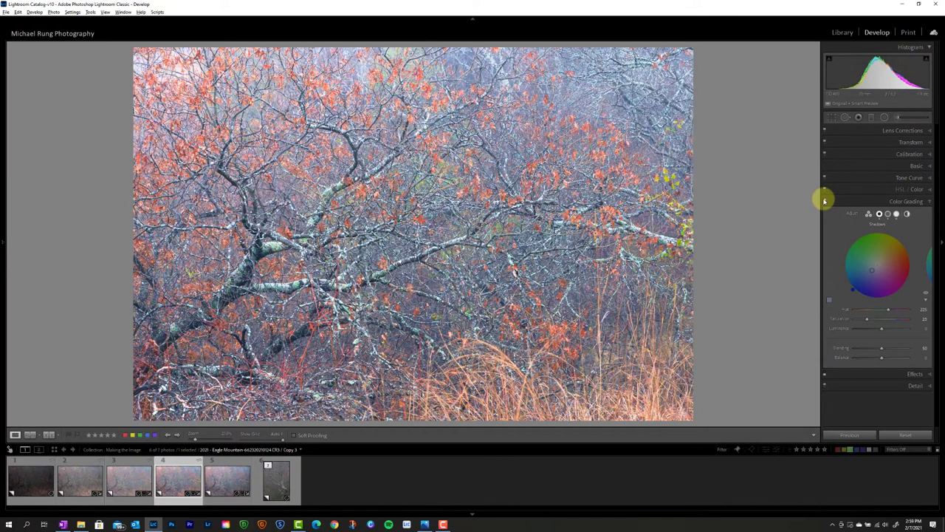
pyautogui.click(825, 201)
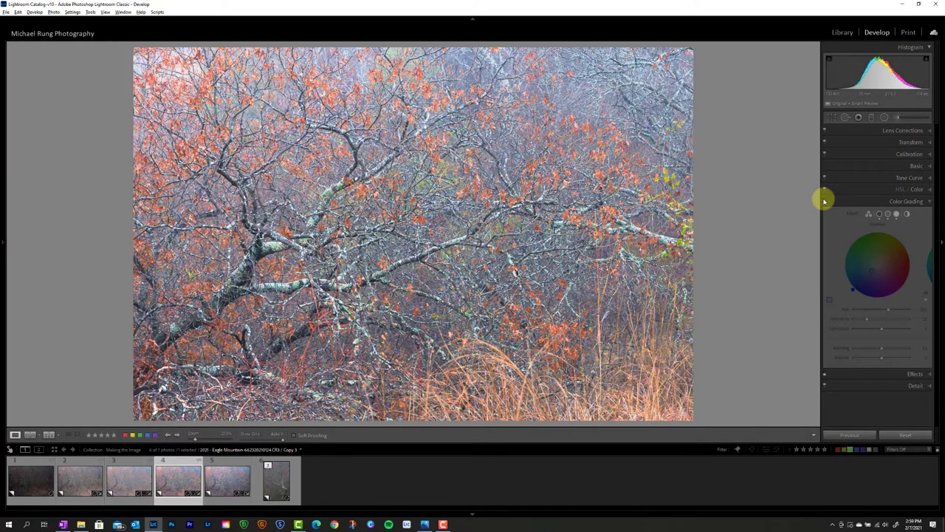
pyautogui.click(825, 201)
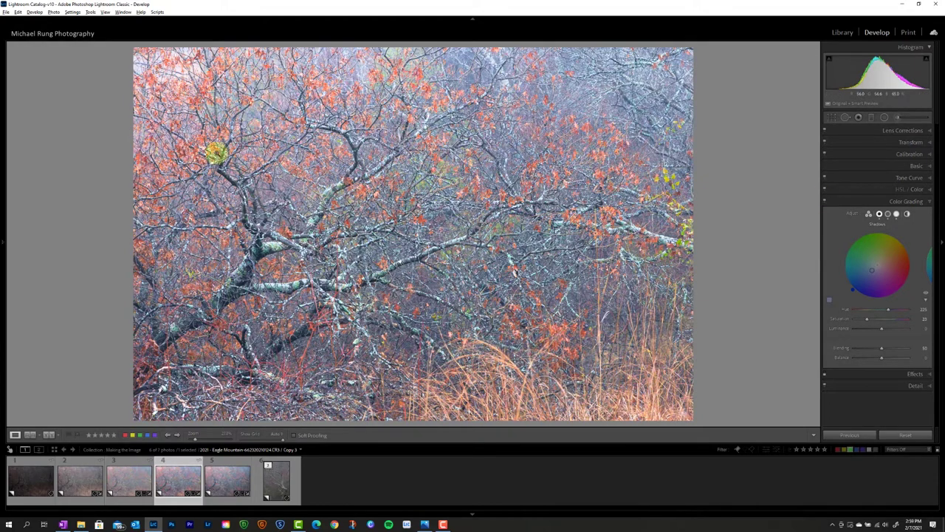
pyautogui.click(825, 202)
pyautogui.click(825, 204)
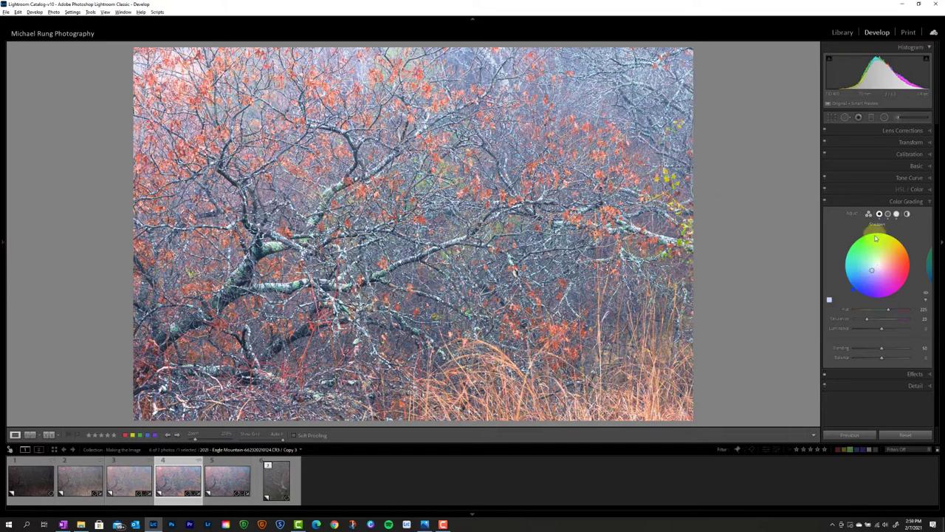
# Step: Check the Midtones and Highlights grading wheels, then toggle the grade again to compare
pyautogui.click(888, 214)
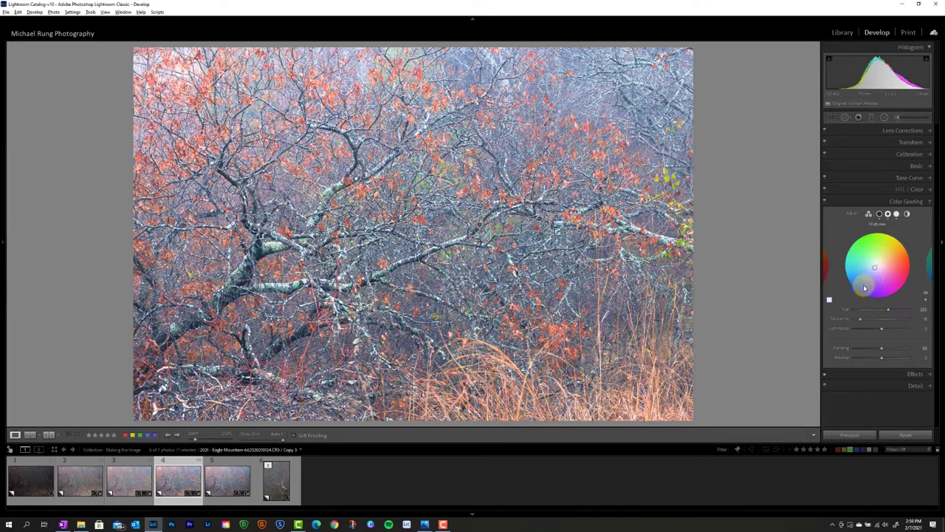
pyautogui.click(896, 214)
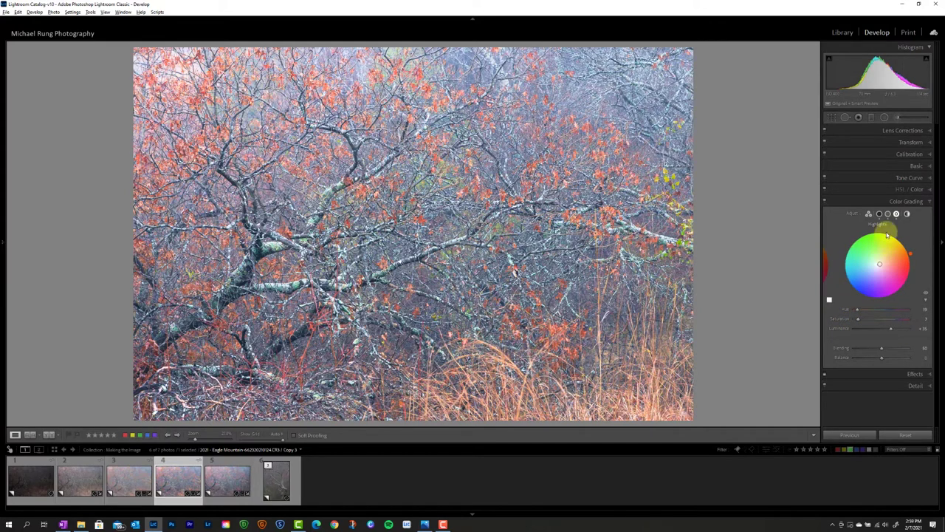
pyautogui.click(911, 257)
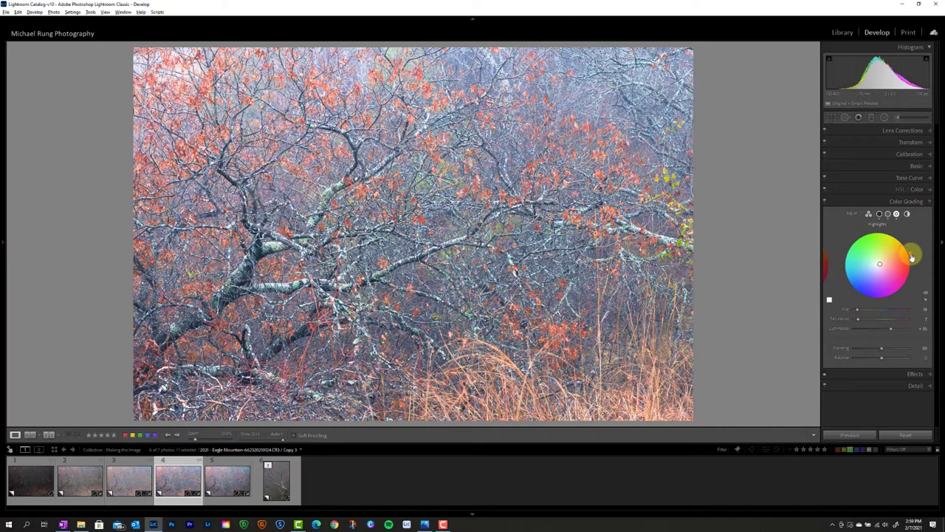
pyautogui.click(825, 201)
pyautogui.click(825, 201)
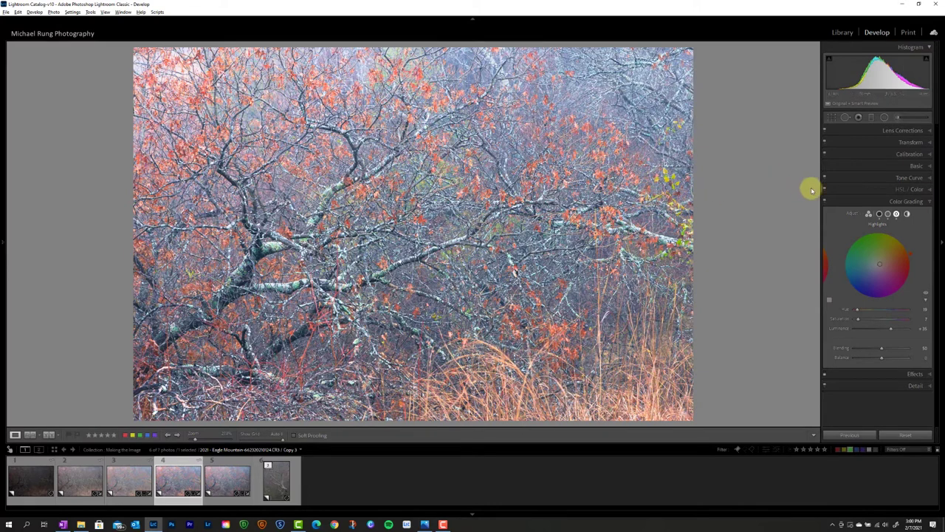
# Step: Collapse Color Grading, switch to the local adjustment tools, and zoom the view out
pyautogui.click(883, 201)
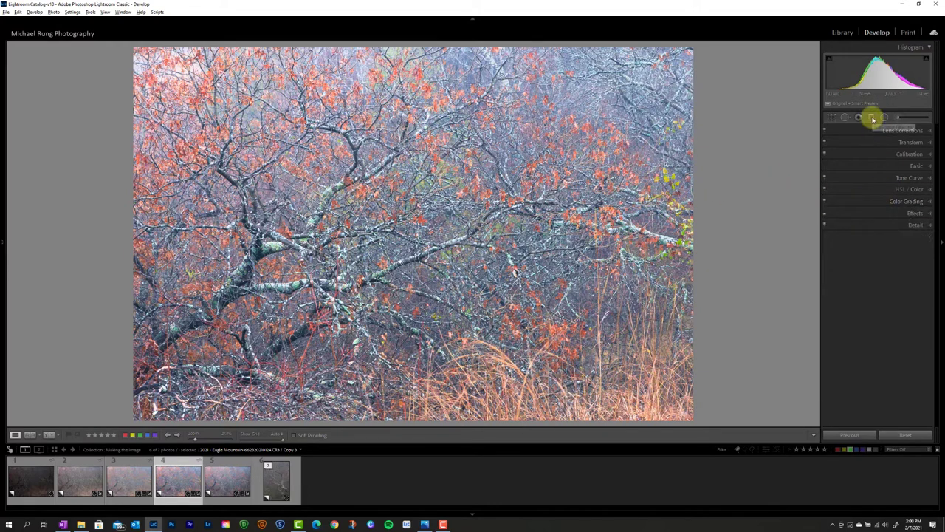
pyautogui.click(873, 118)
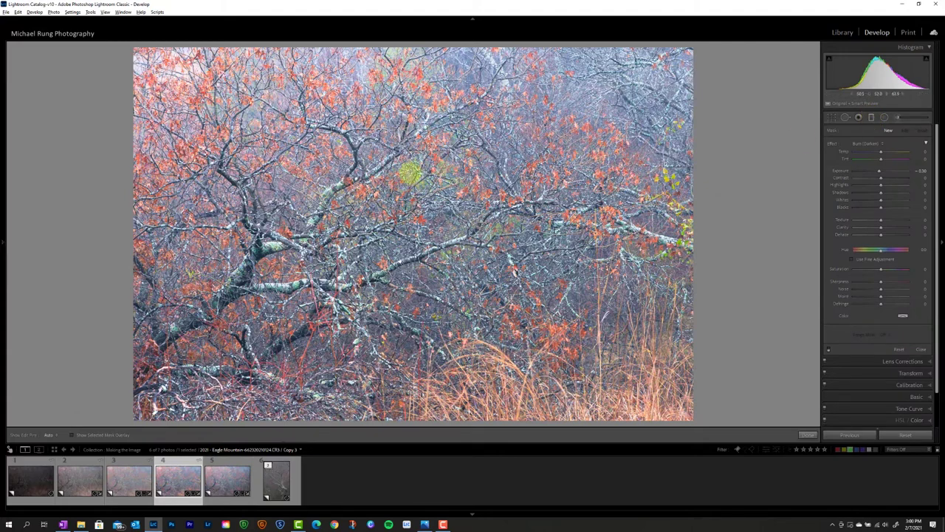
pyautogui.hotkey('ctrl', '-')
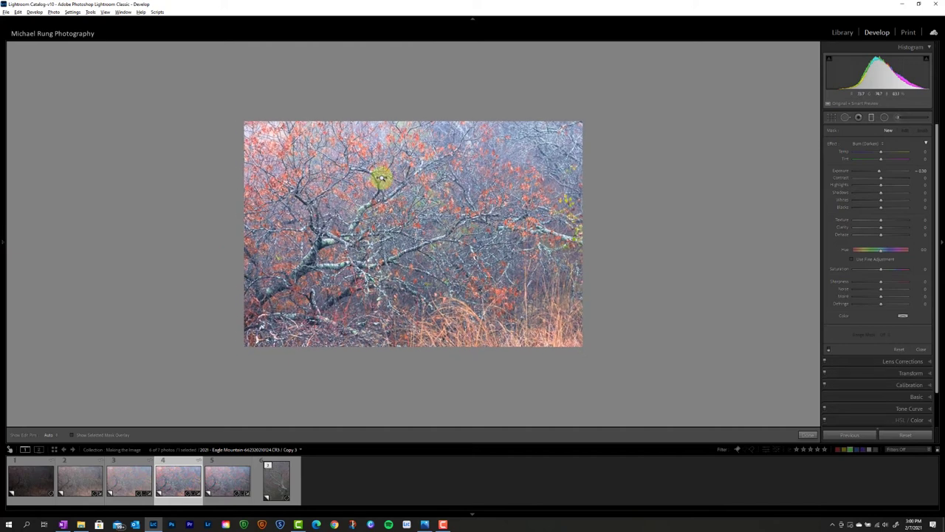
# Step: Compare the Burn graduated filter on and off, then select it and adjust its angle
pyautogui.click(829, 349)
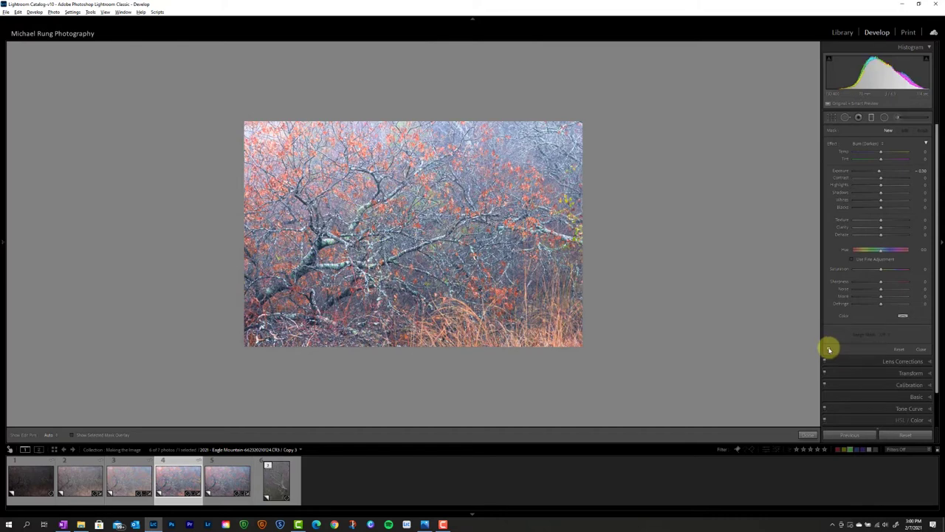
pyautogui.click(829, 349)
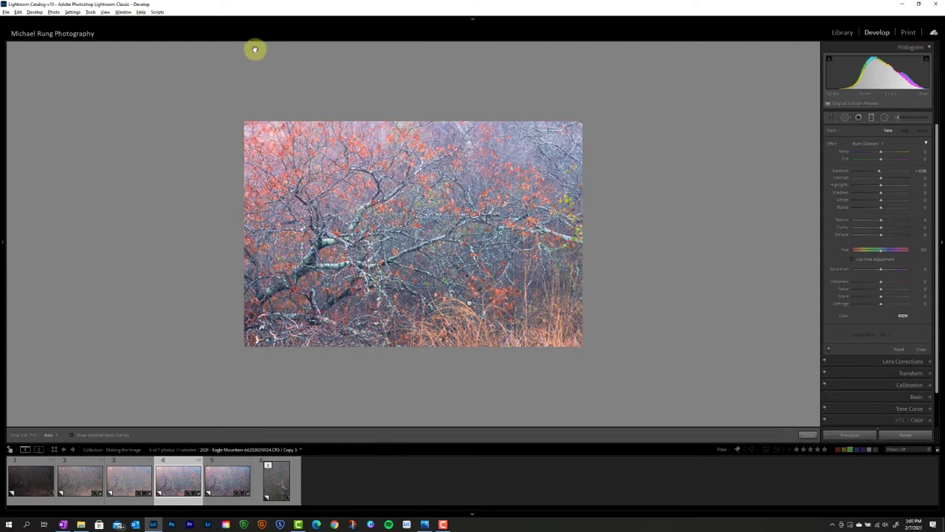
pyautogui.click(255, 50)
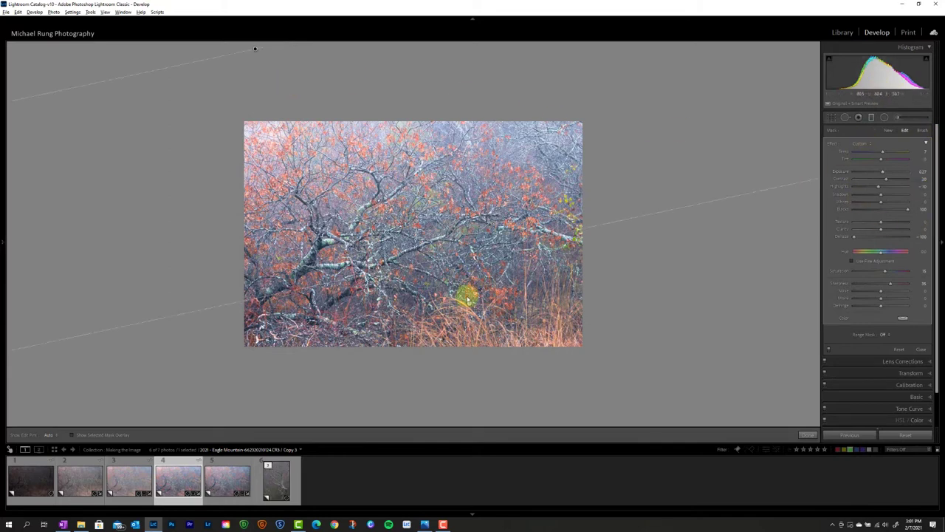
pyautogui.moveTo(469, 303); pyautogui.dragTo(505, 295)
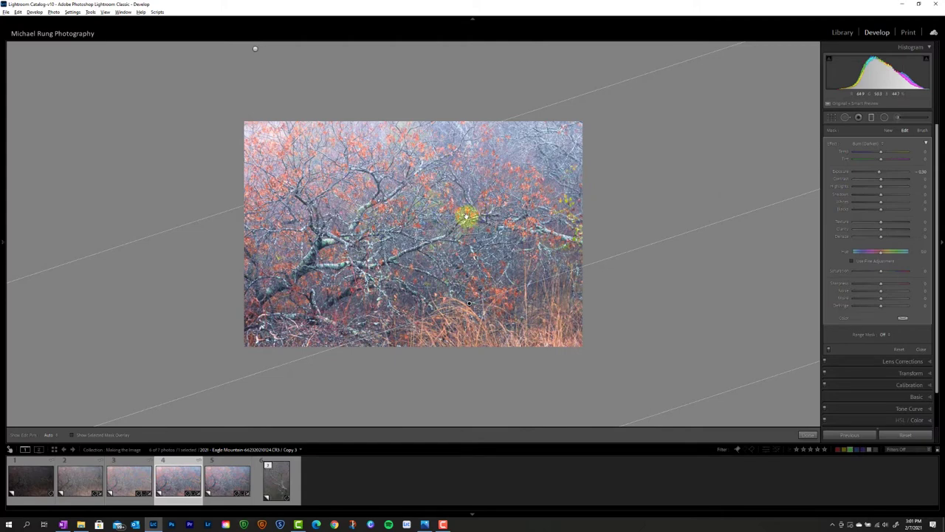
# Step: Select the existing radial filter and sample the red grass colour to limit its mask
pyautogui.click(884, 118)
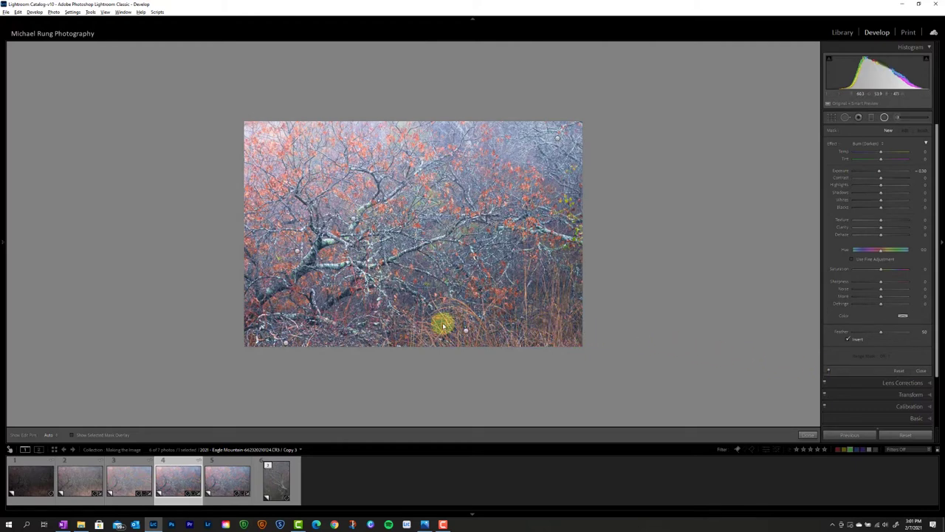
pyautogui.click(465, 331)
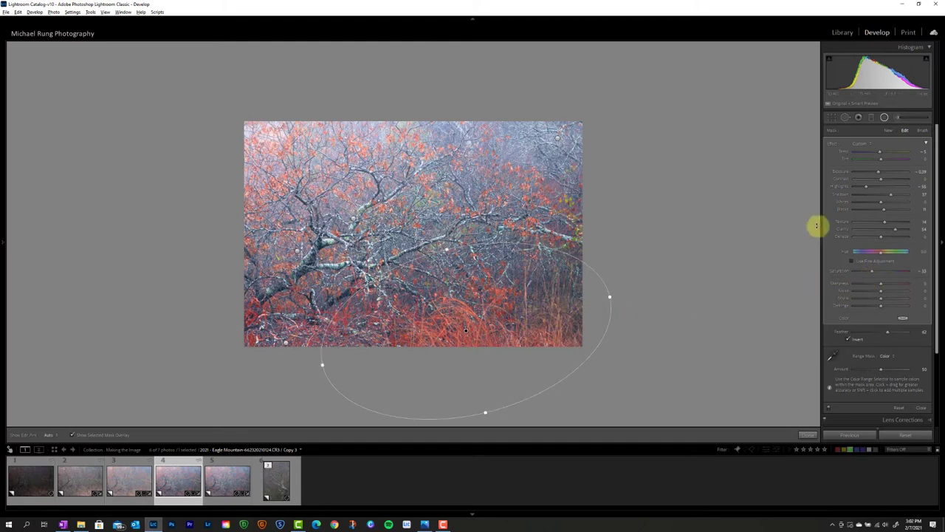
pyautogui.click(466, 331)
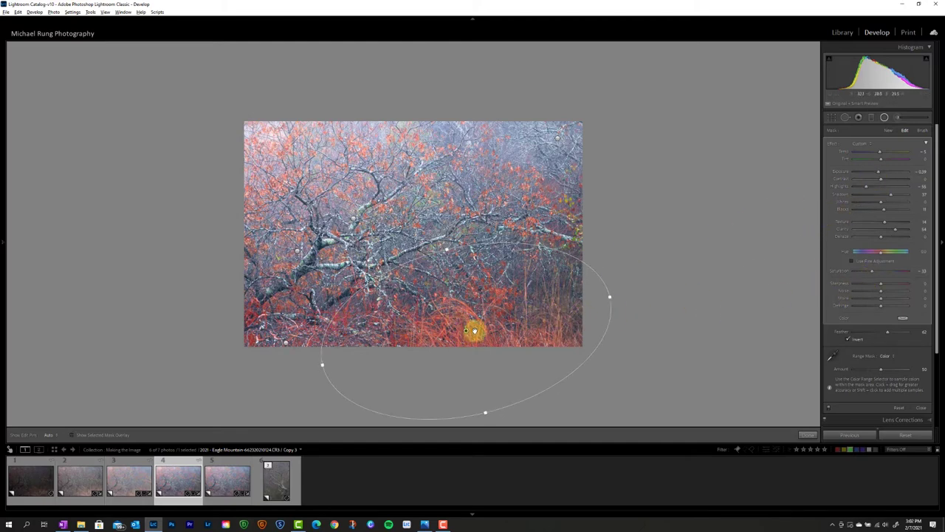
# Step: Select and deselect the upper-right radial filter, undoing an accidental drag
pyautogui.click(557, 138)
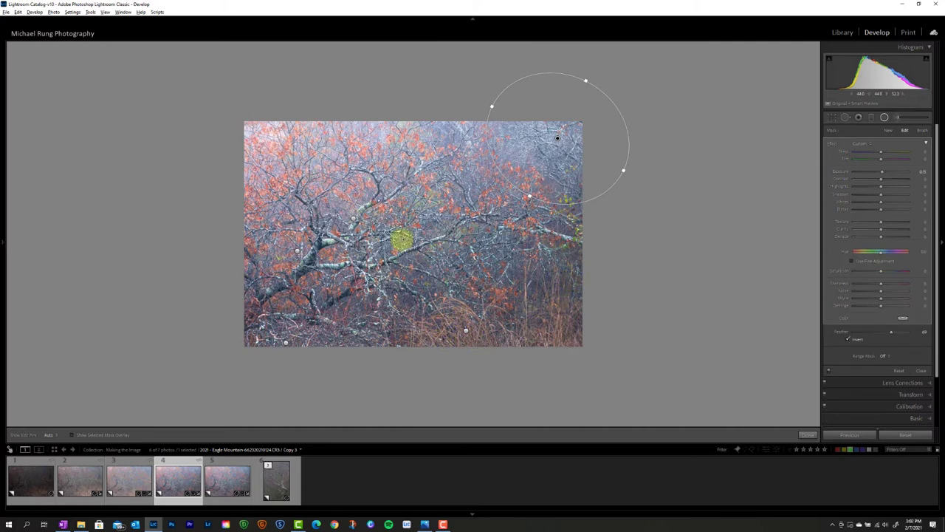
pyautogui.click(353, 218)
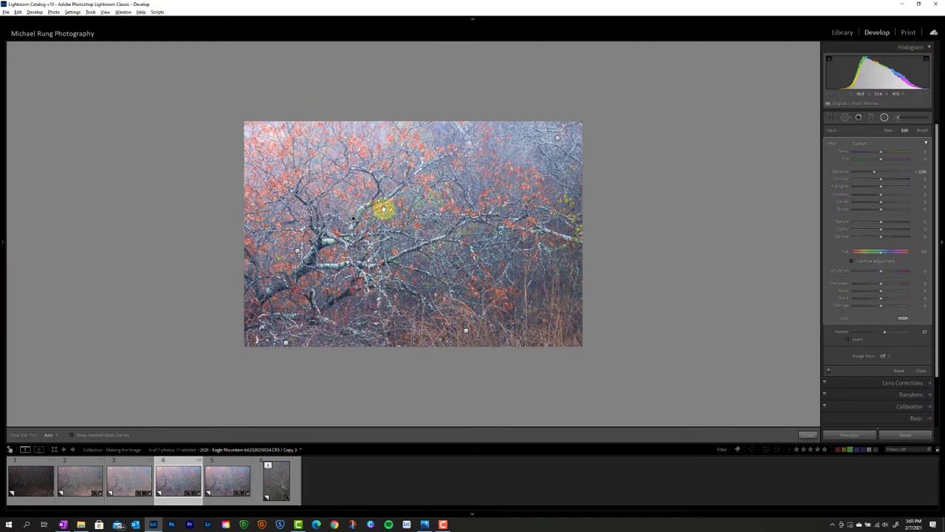
pyautogui.moveTo(378, 211); pyautogui.dragTo(319, 213)
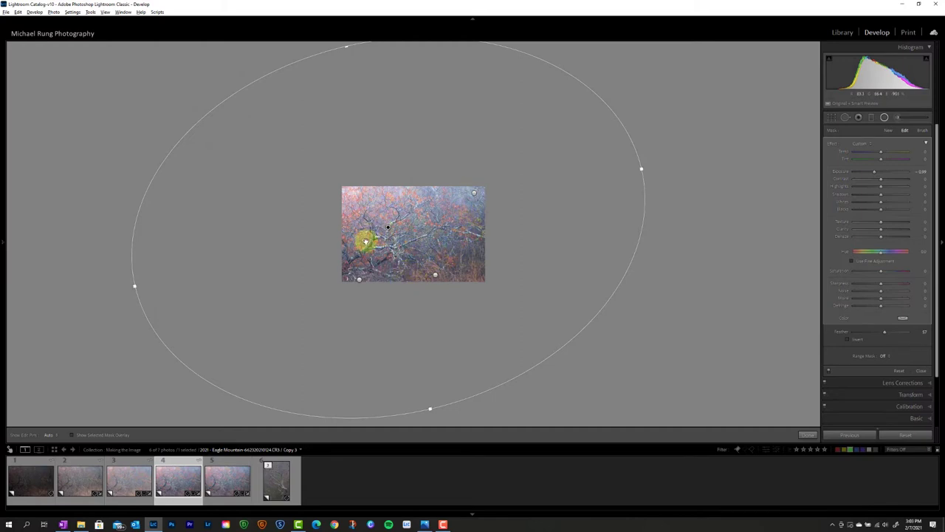
pyautogui.hotkey('ctrl', 'z')
pyautogui.hotkey('ctrl', 'z')
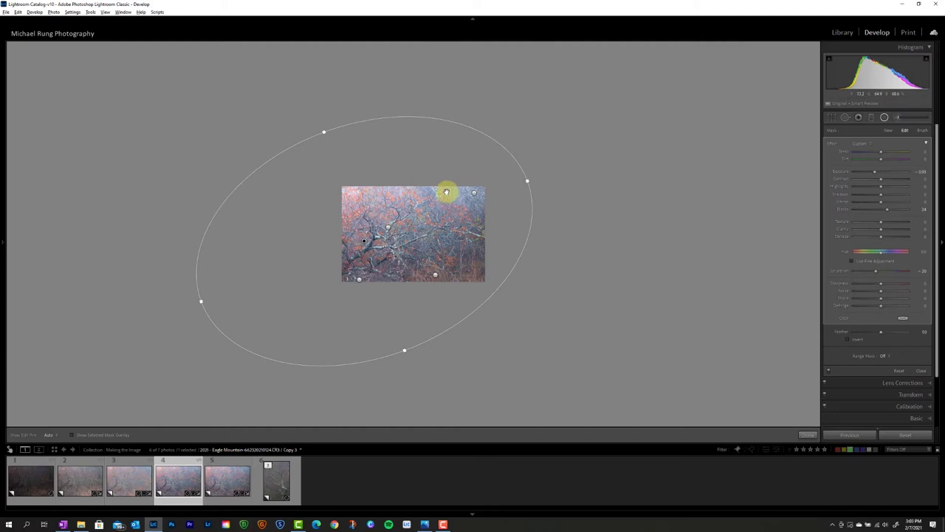
pyautogui.moveTo(363, 241)
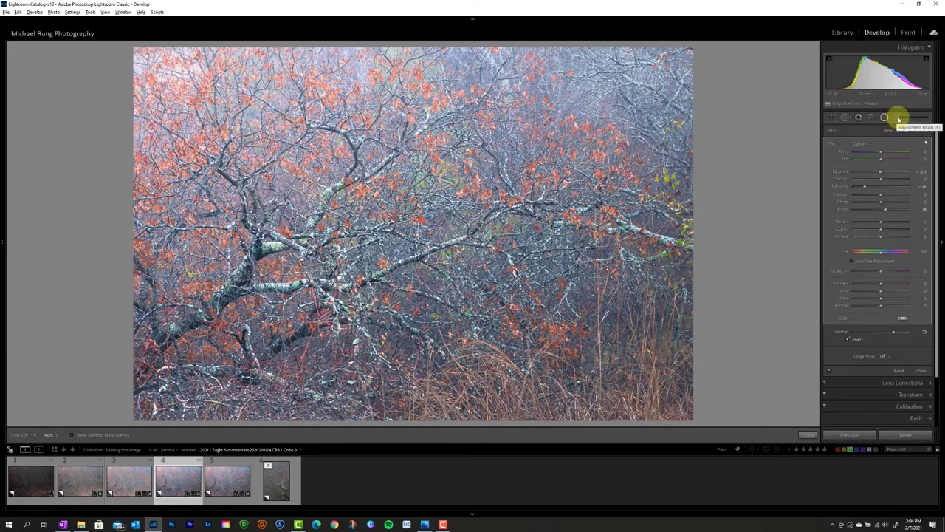
# Step: Paint a Burn (Darken) brush, feather 100 and flow 45, over bright branches while zoomed in
pyautogui.click(899, 120)
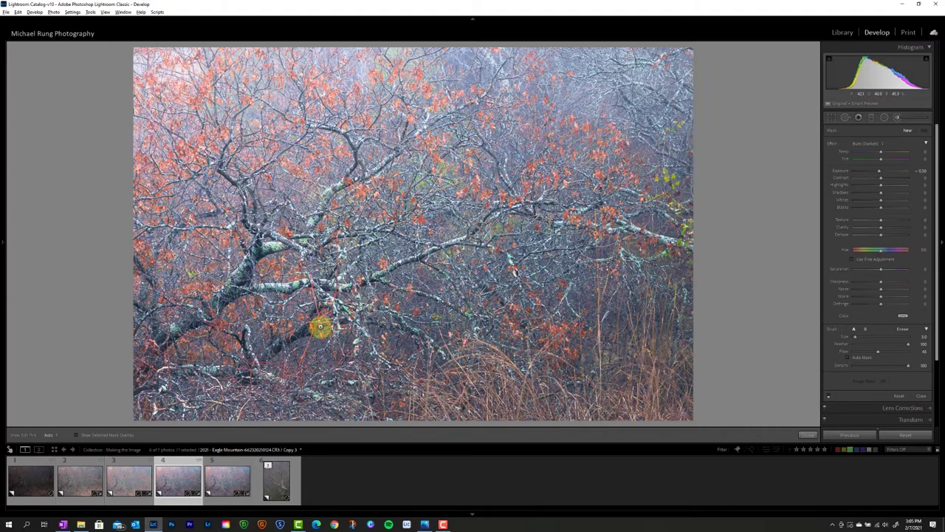
pyautogui.press('z')
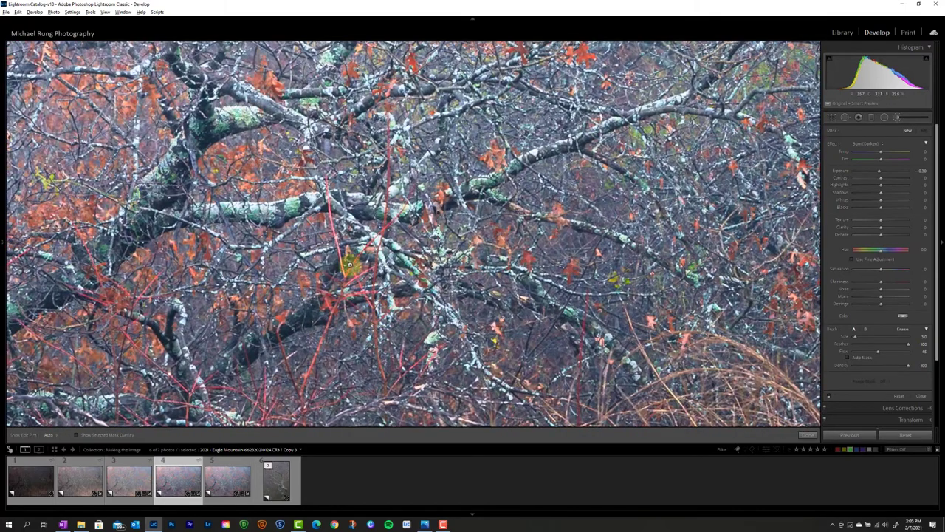
pyautogui.moveTo(320, 313)
pyautogui.mouseDown()
pyautogui.moveTo(401, 221)
pyautogui.moveTo(520, 218)
pyautogui.mouseUp()
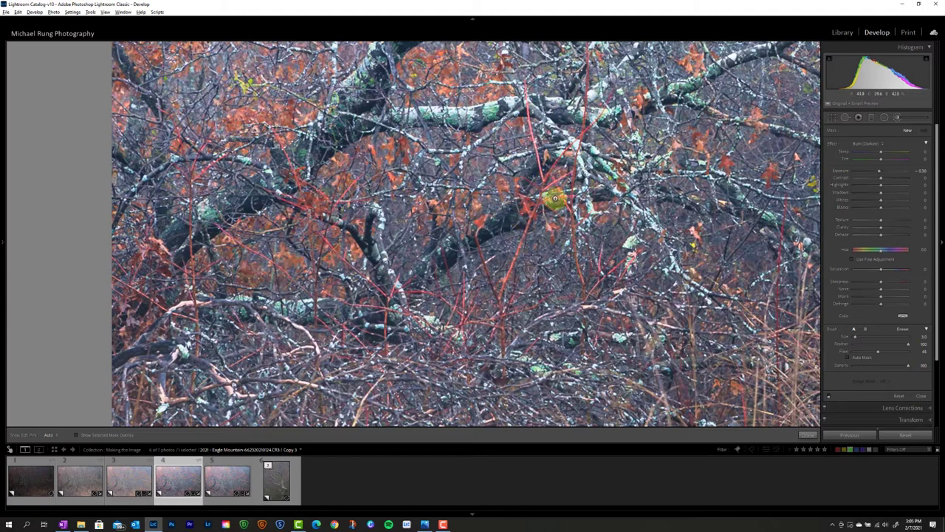
pyautogui.press('z')
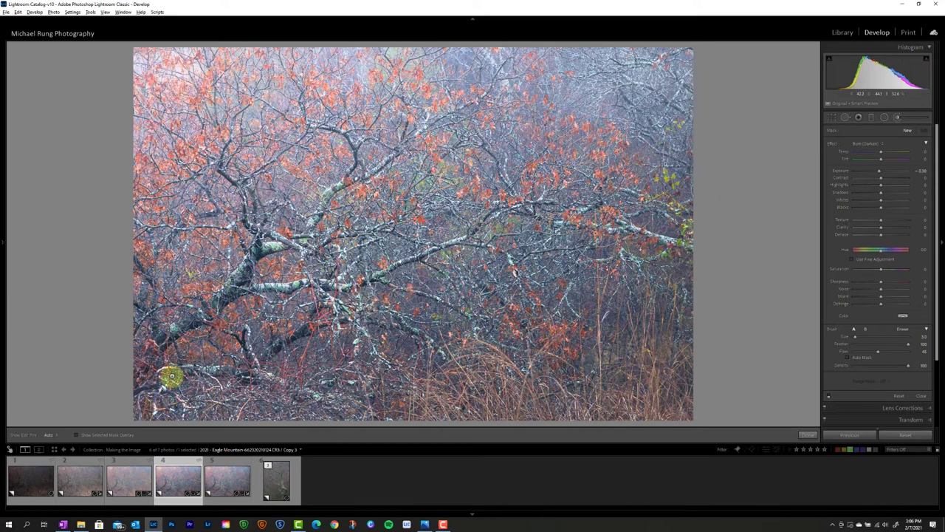
# Step: Toggle the brush adjustments on and off to compare, then select the existing brush pin and turn off its range mask
pyautogui.click(829, 396)
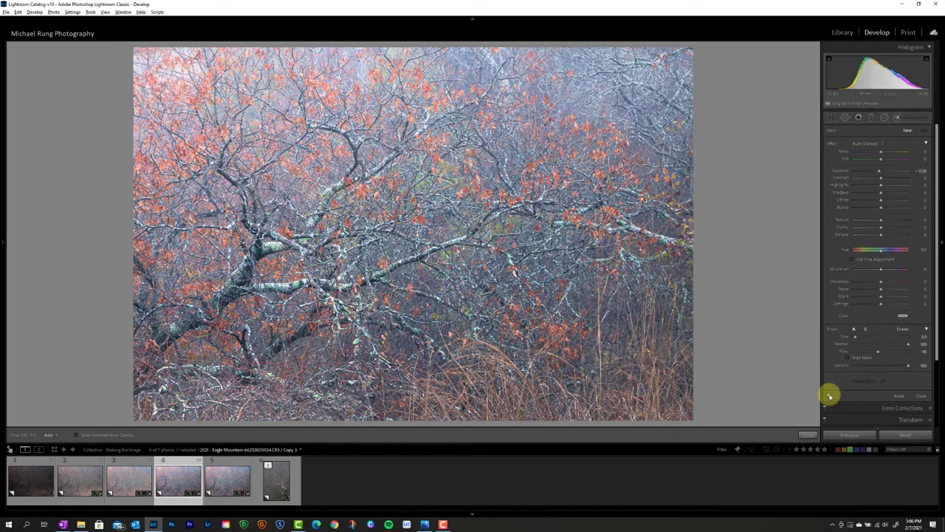
pyautogui.click(830, 395)
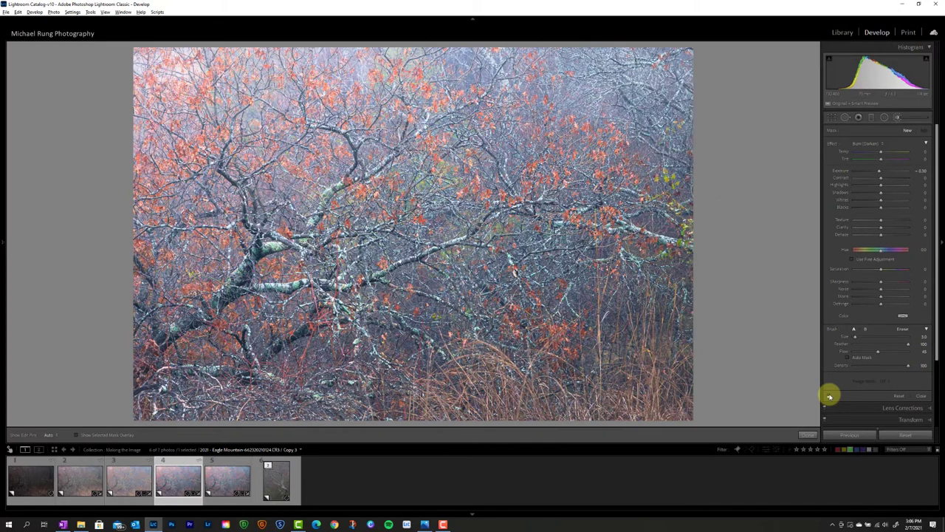
pyautogui.click(829, 396)
pyautogui.click(829, 396)
pyautogui.click(829, 396)
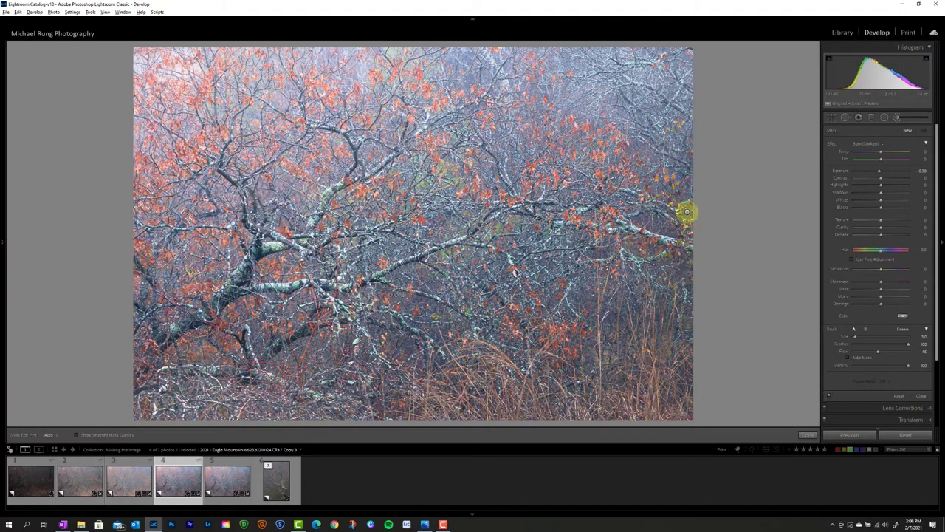
pyautogui.click(667, 179)
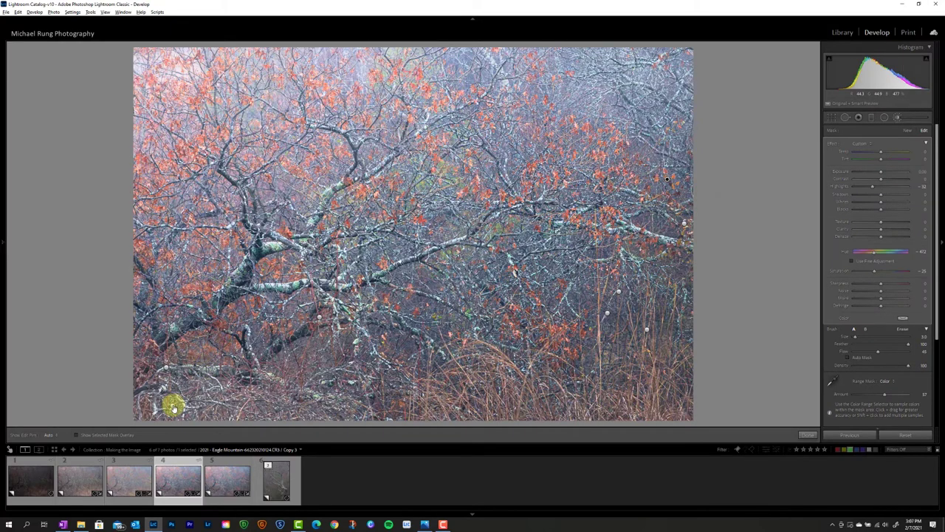
pyautogui.hotkey('ctrl', 'z')
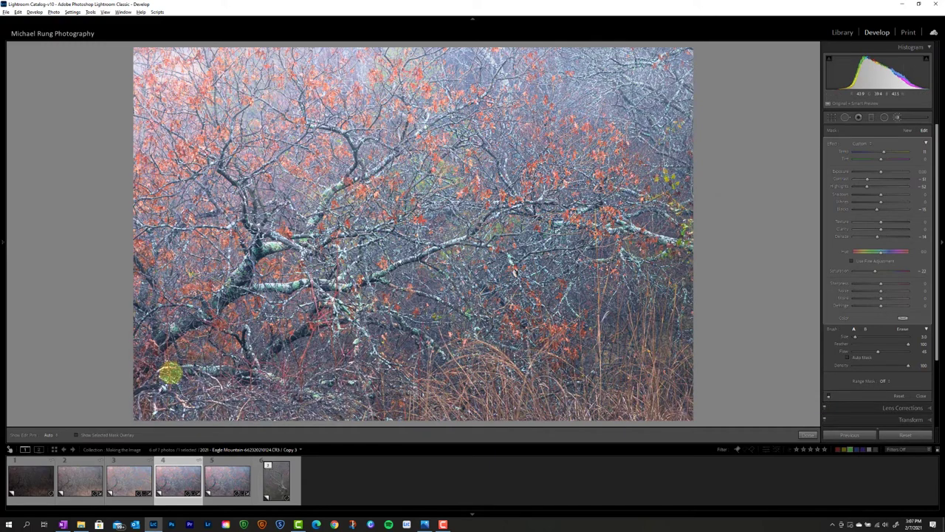
# Step: Toggle the brush adjustments off and on to compare the photo with and without them
pyautogui.click(830, 396)
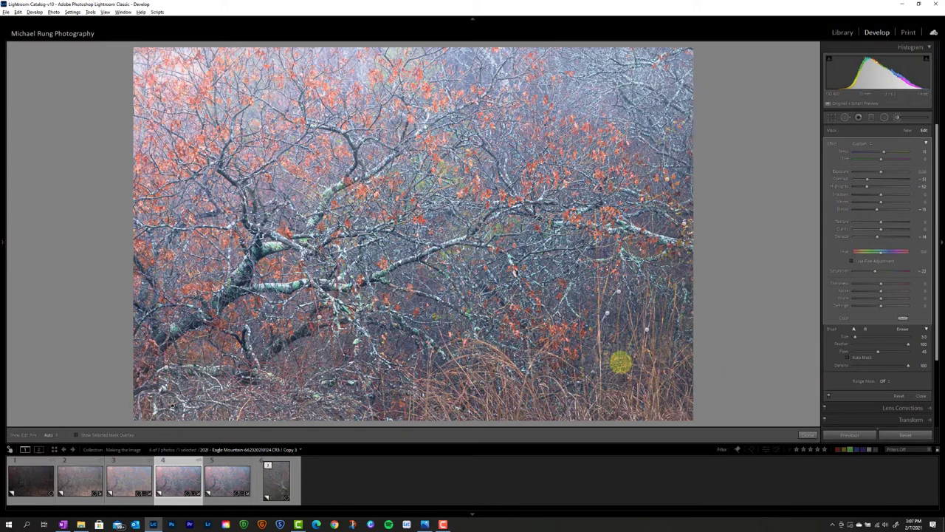
pyautogui.click(830, 396)
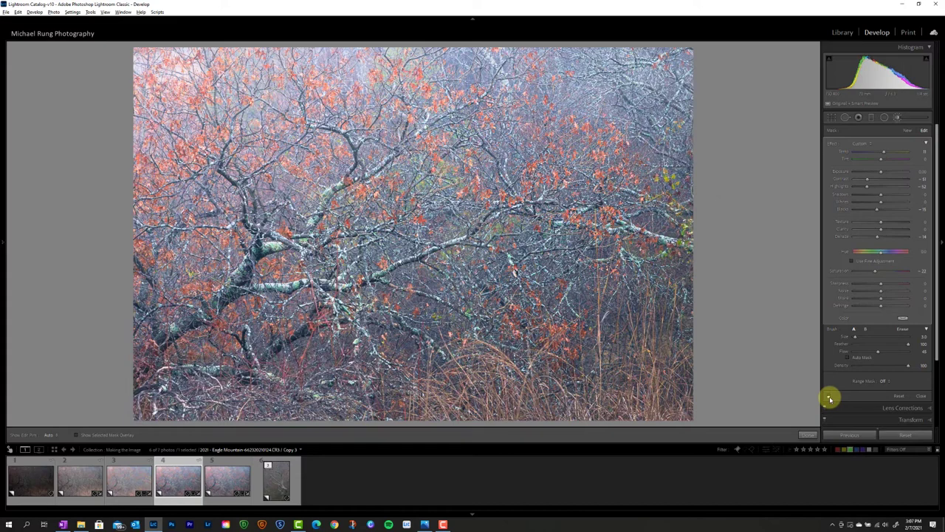
pyautogui.click(830, 397)
pyautogui.click(831, 396)
# Step: Select the right-side brush pin, then place a new brush pin on the right of the photo
pyautogui.click(647, 332)
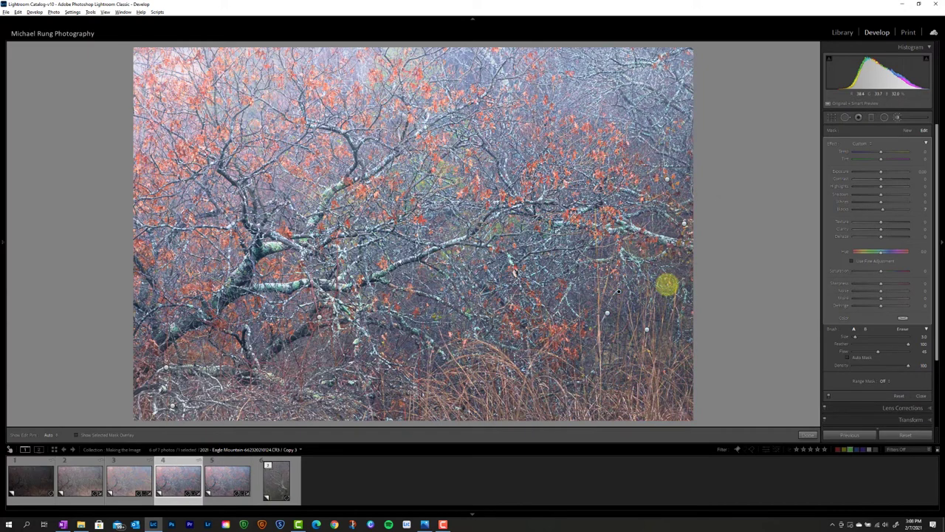
pyautogui.click(618, 291)
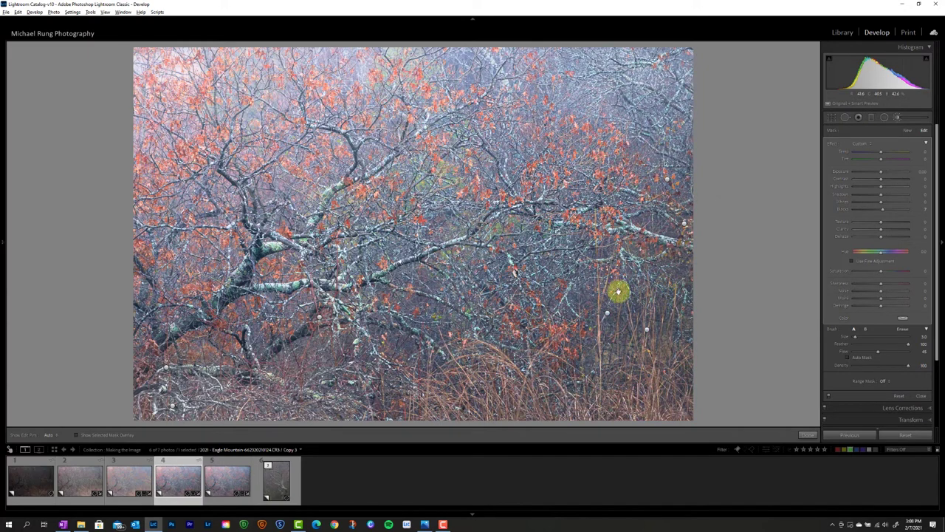
pyautogui.moveTo(617, 291)
# Step: Close the brush tool and enable the Effects panel's Highlight Priority post-crop vignette at amount -7
pyautogui.click(807, 435)
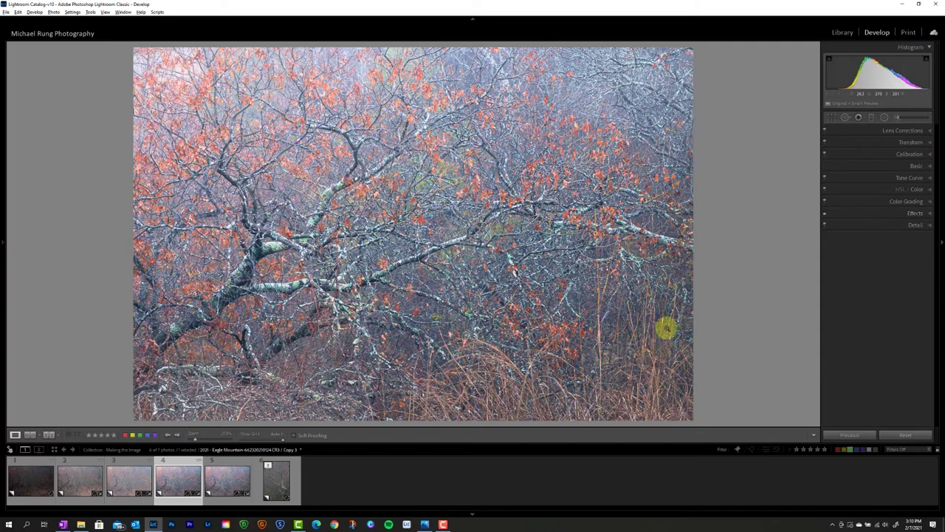
pyautogui.click(882, 212)
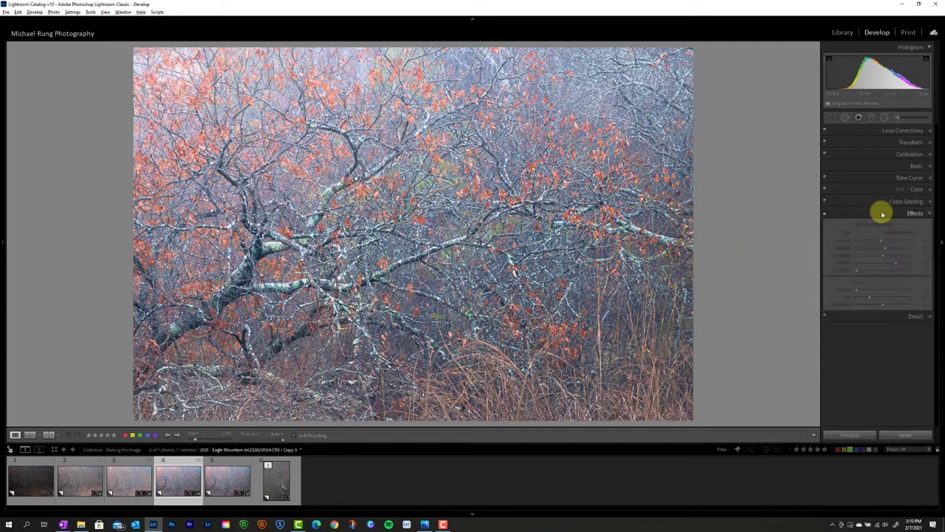
pyautogui.click(825, 214)
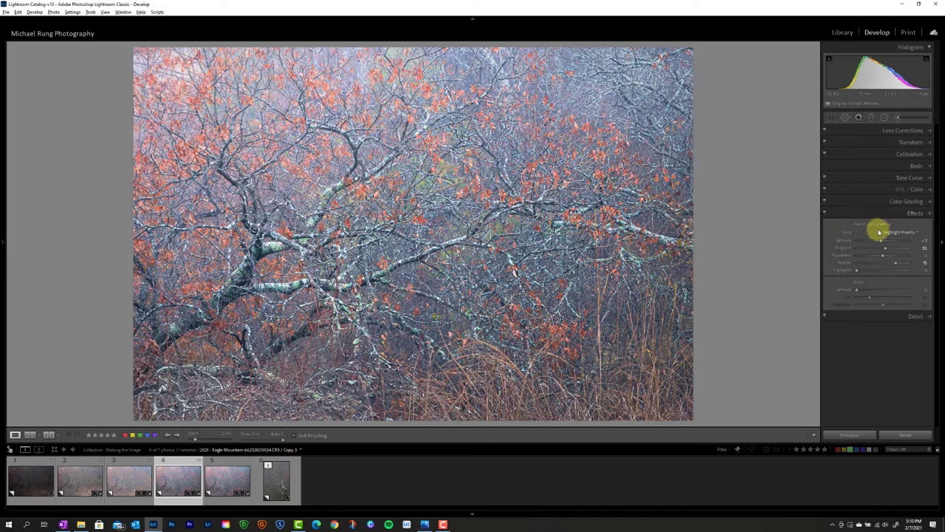